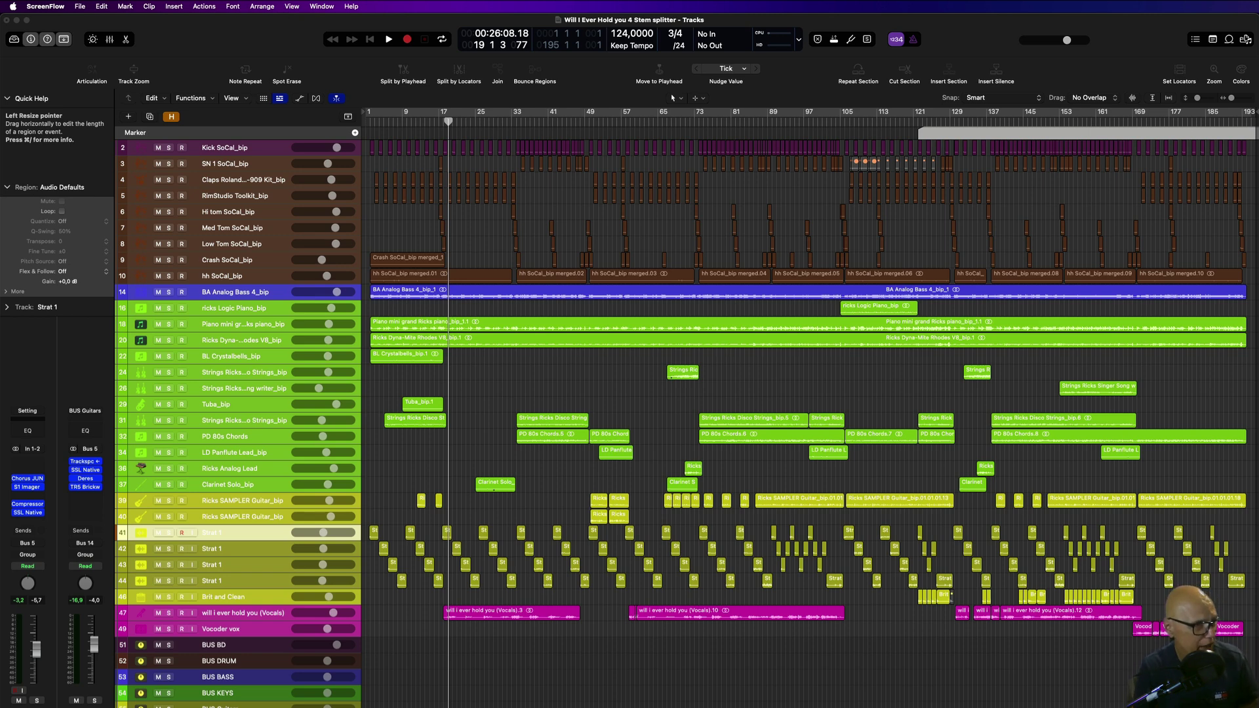
Step: Return the playhead to the start of the project
key(Return)
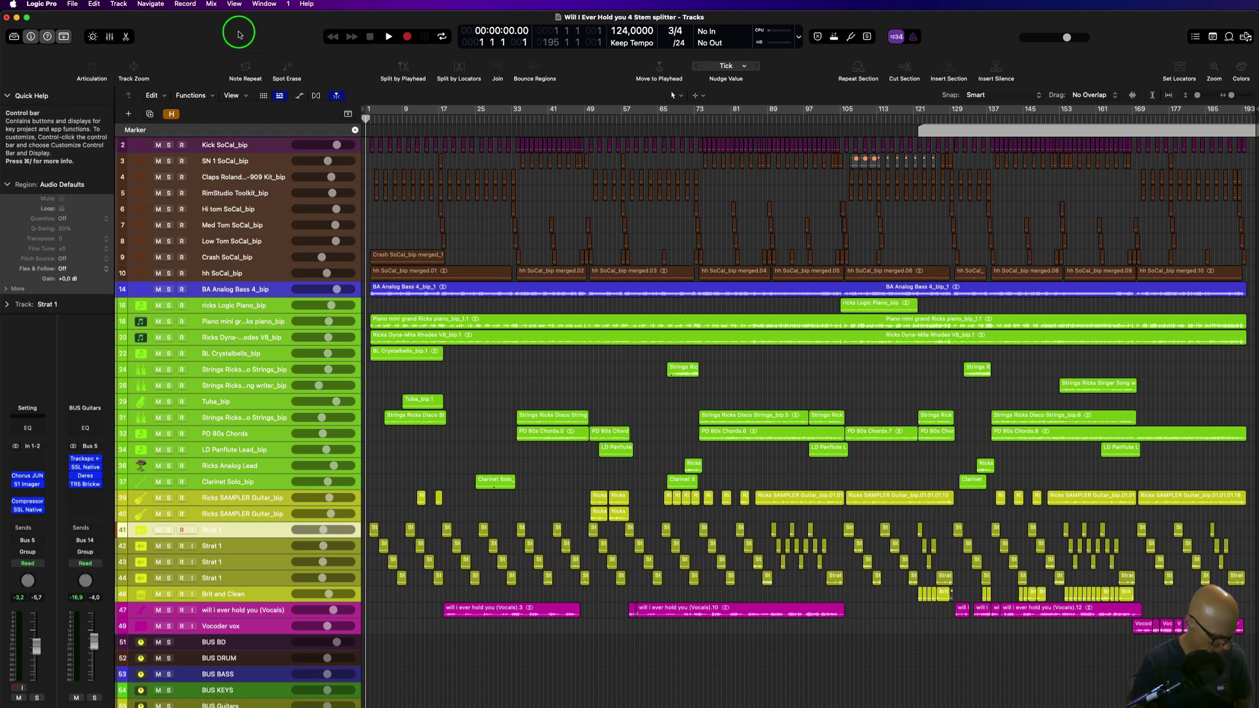
Step: Select all regions and choose File > Export > 31 Tracks as Audio Files
key(super+a)
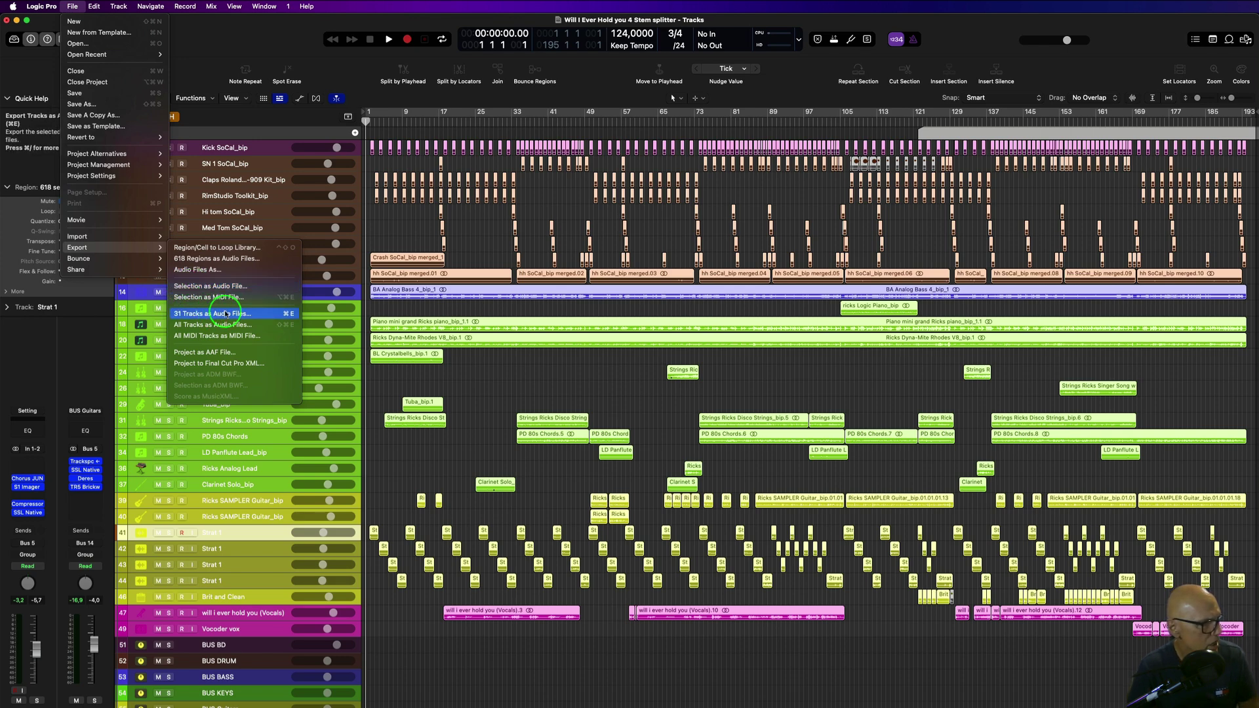
click(225, 313)
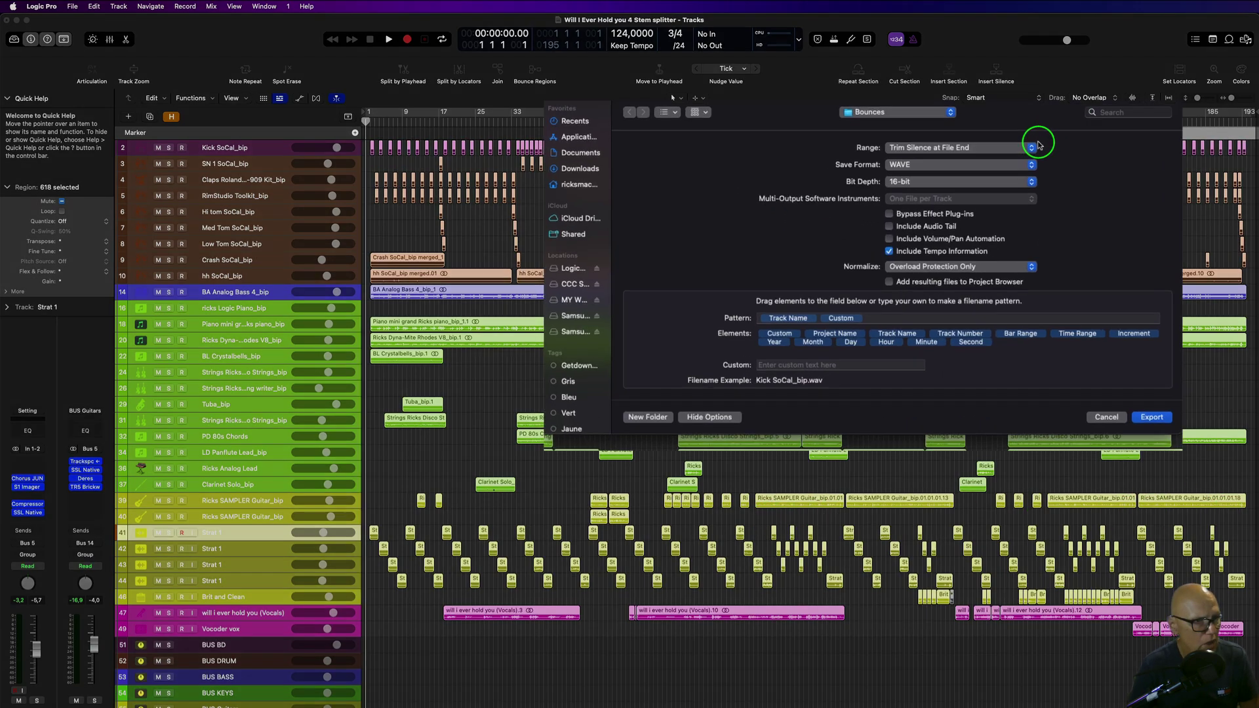
Step: Keep the export range at Trim Silence at File End, with WAVE 16-bit format
click(1036, 147)
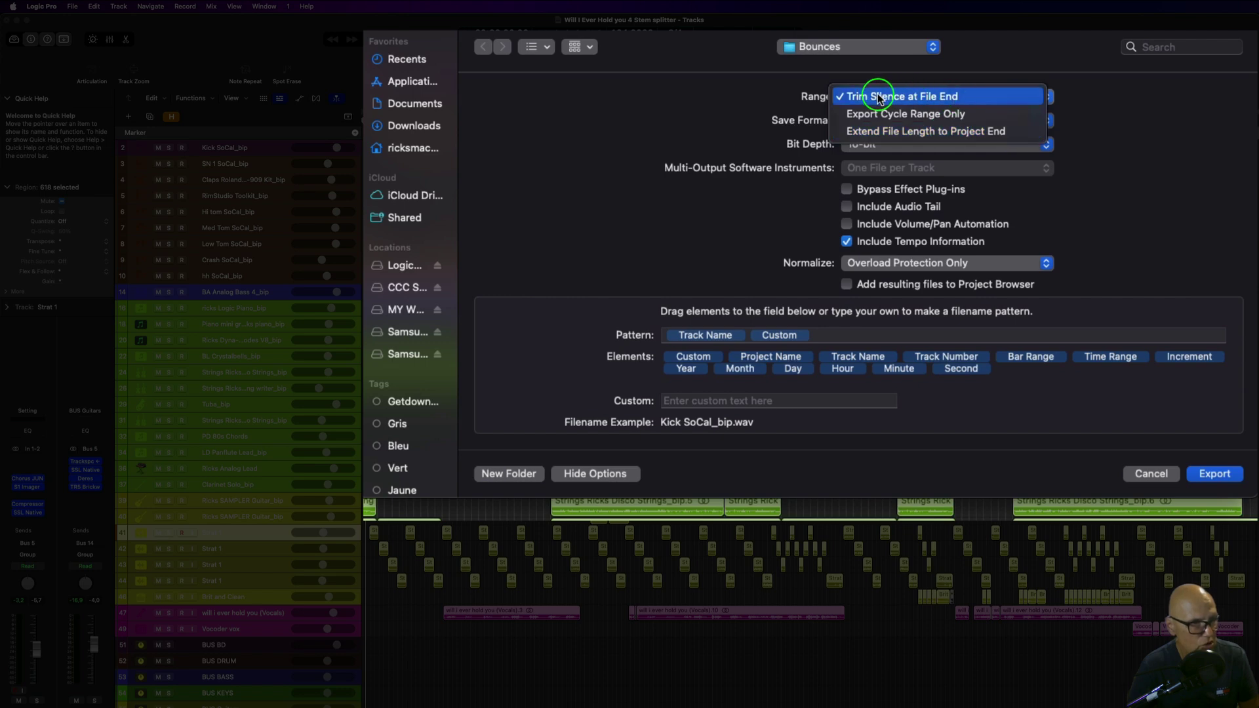
click(1032, 44)
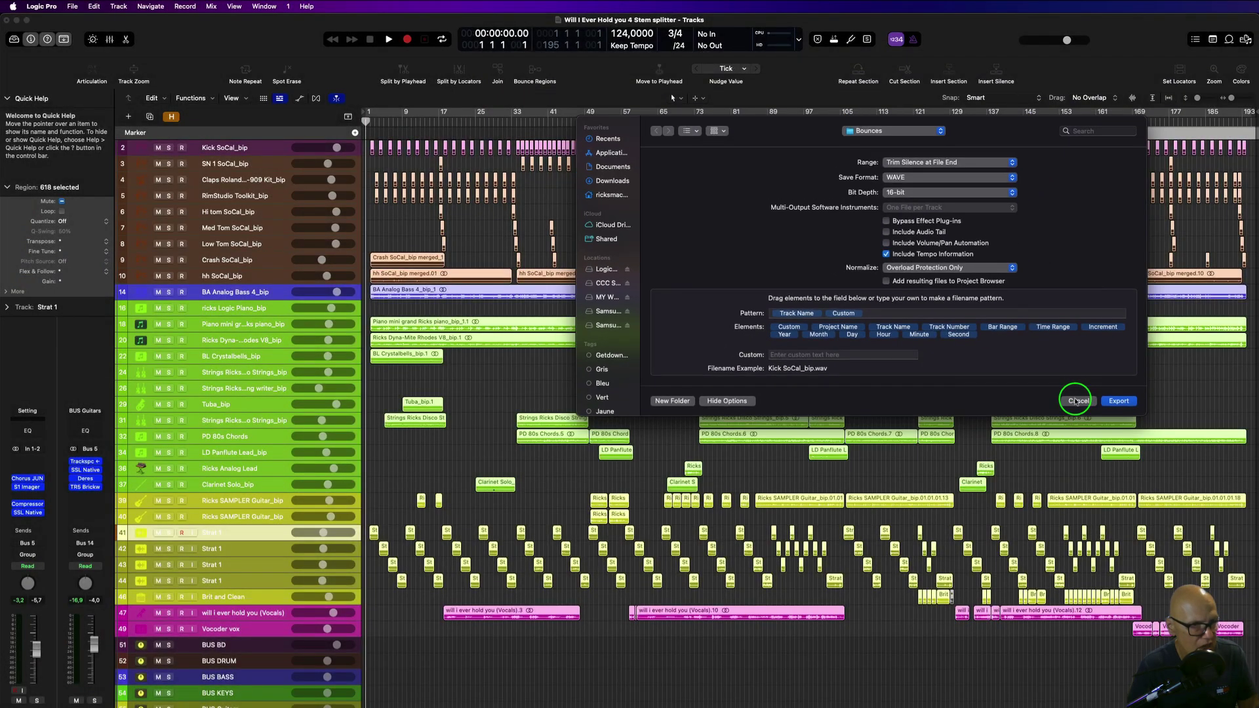
Step: Cancel the export dialog and open the project's Bounces folder in Finder
click(1075, 401)
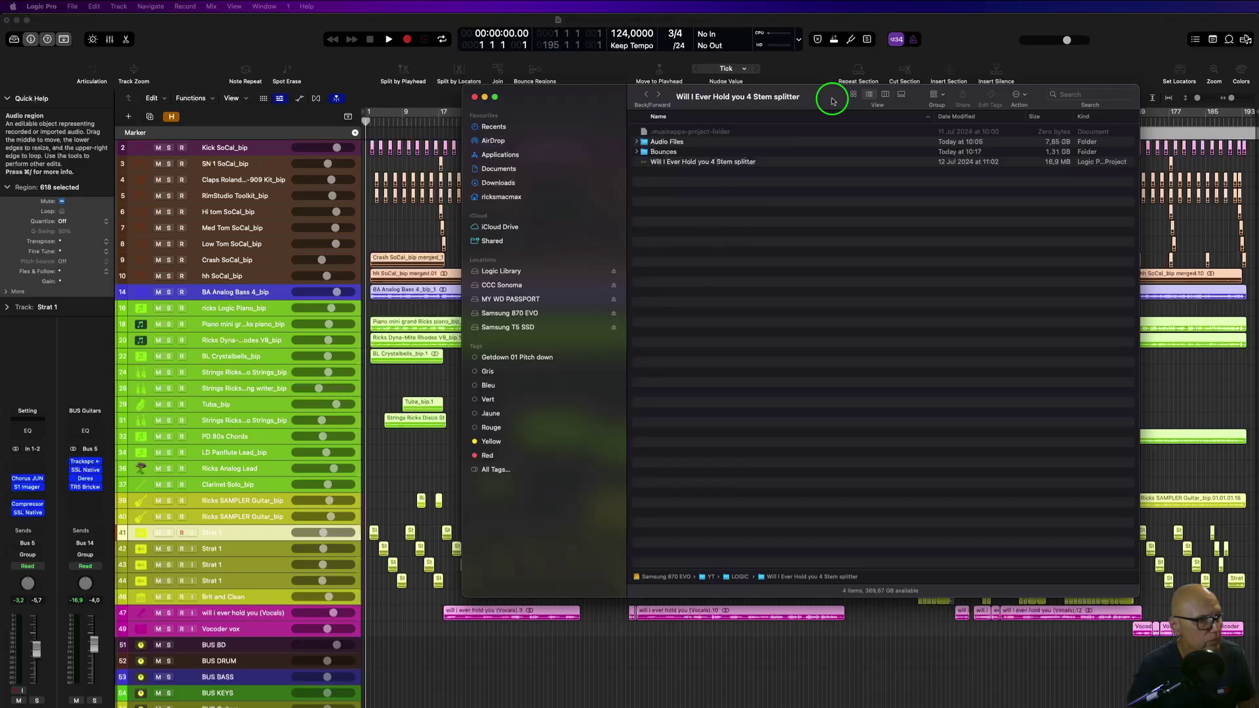
click(820, 99)
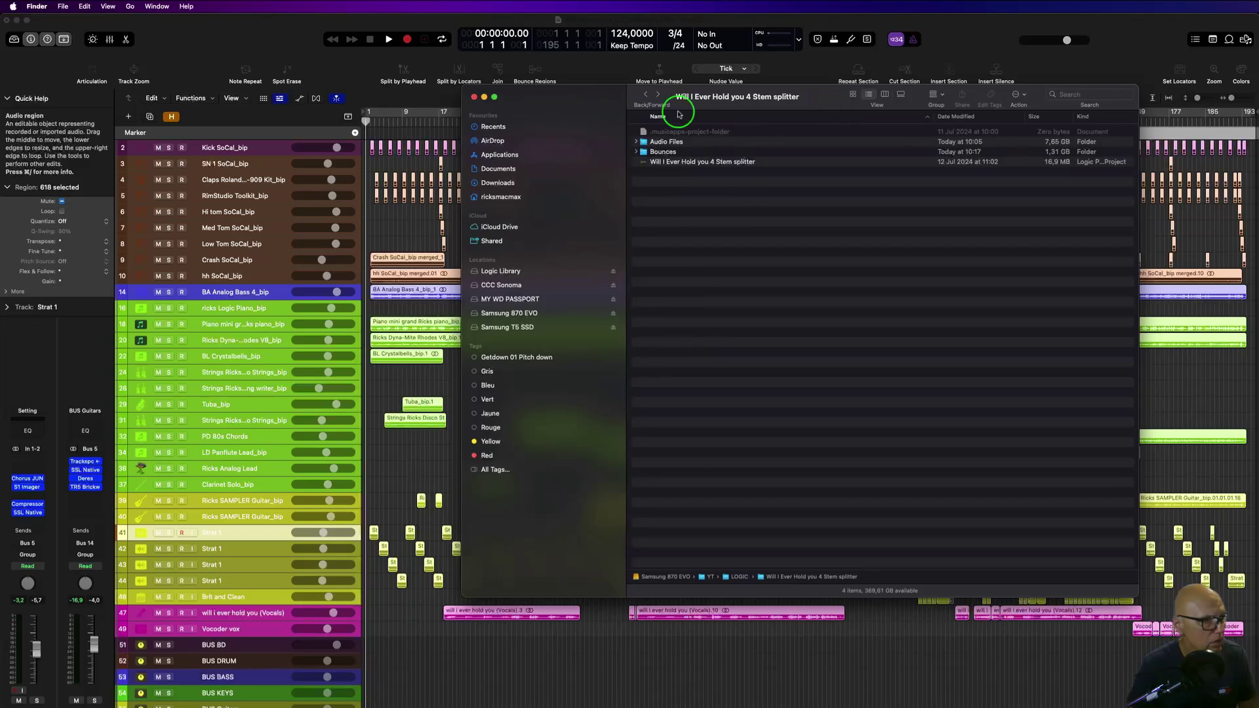
double_click(643, 151)
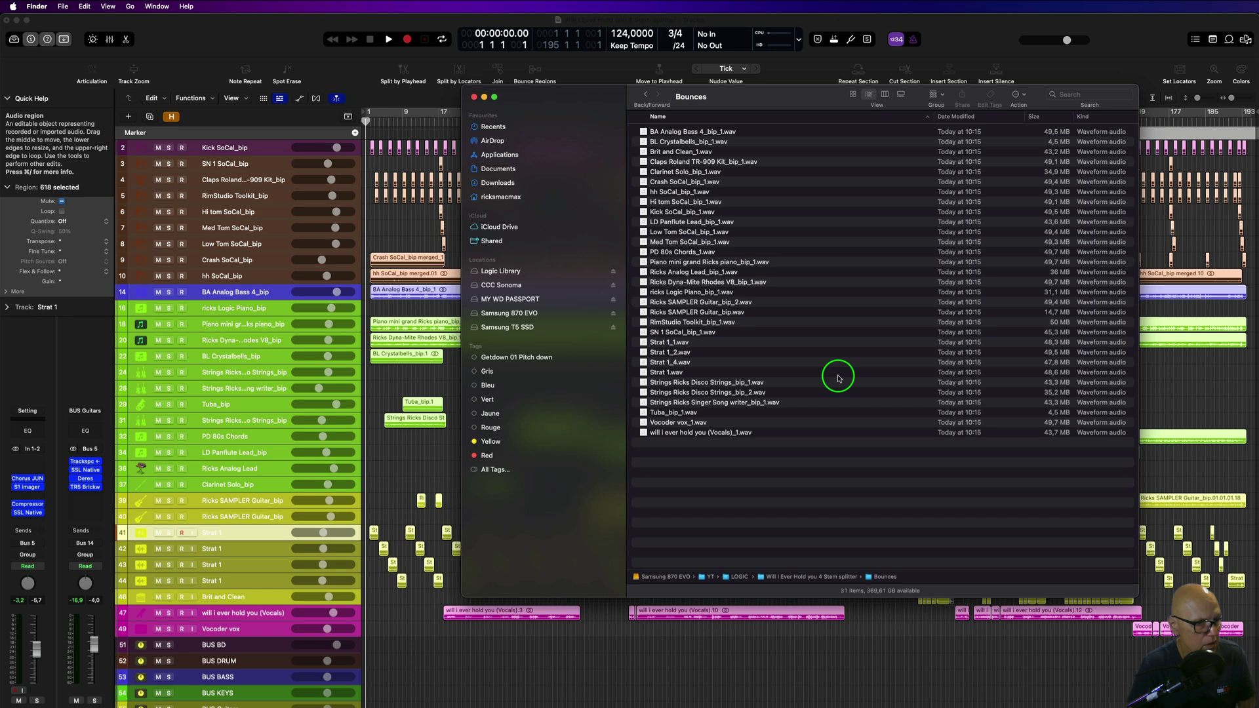
Step: Select all 31 exported WAV stems and drop them into Logic's empty track area
drag(691, 96, 752, 69)
scroll(391, 484, down, 5)
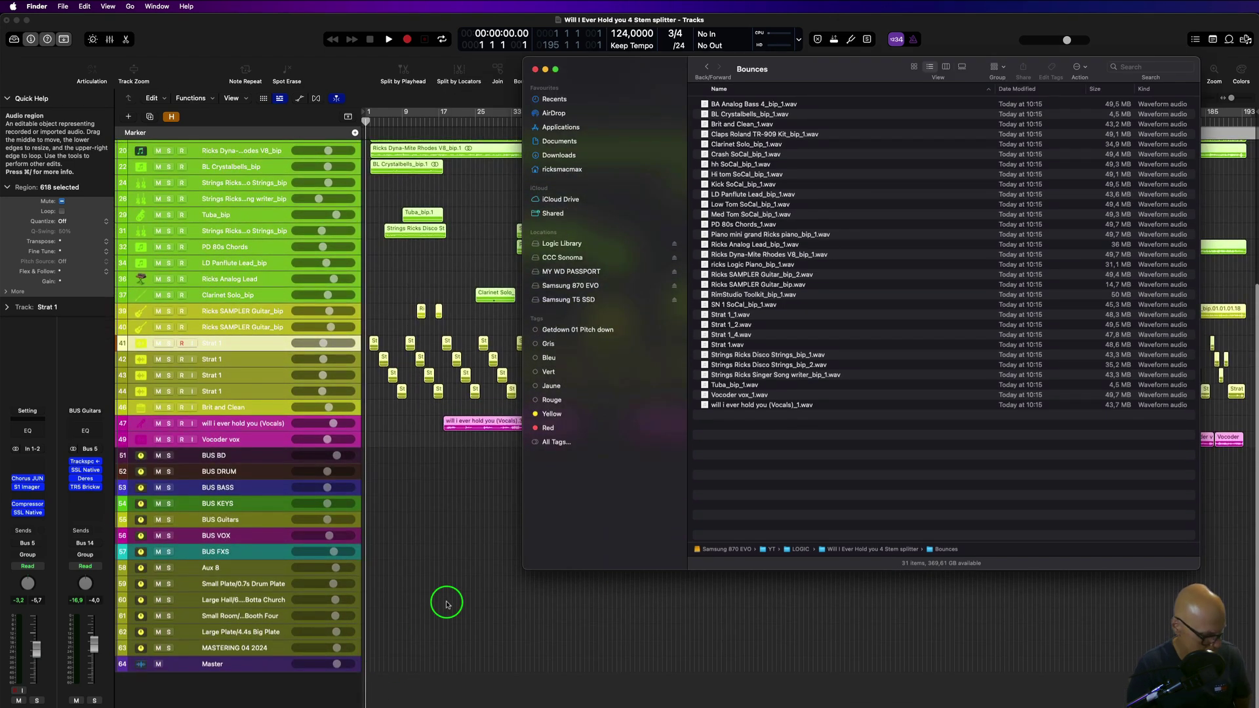
scroll(448, 606, up, 2)
scroll(448, 607, up, 3)
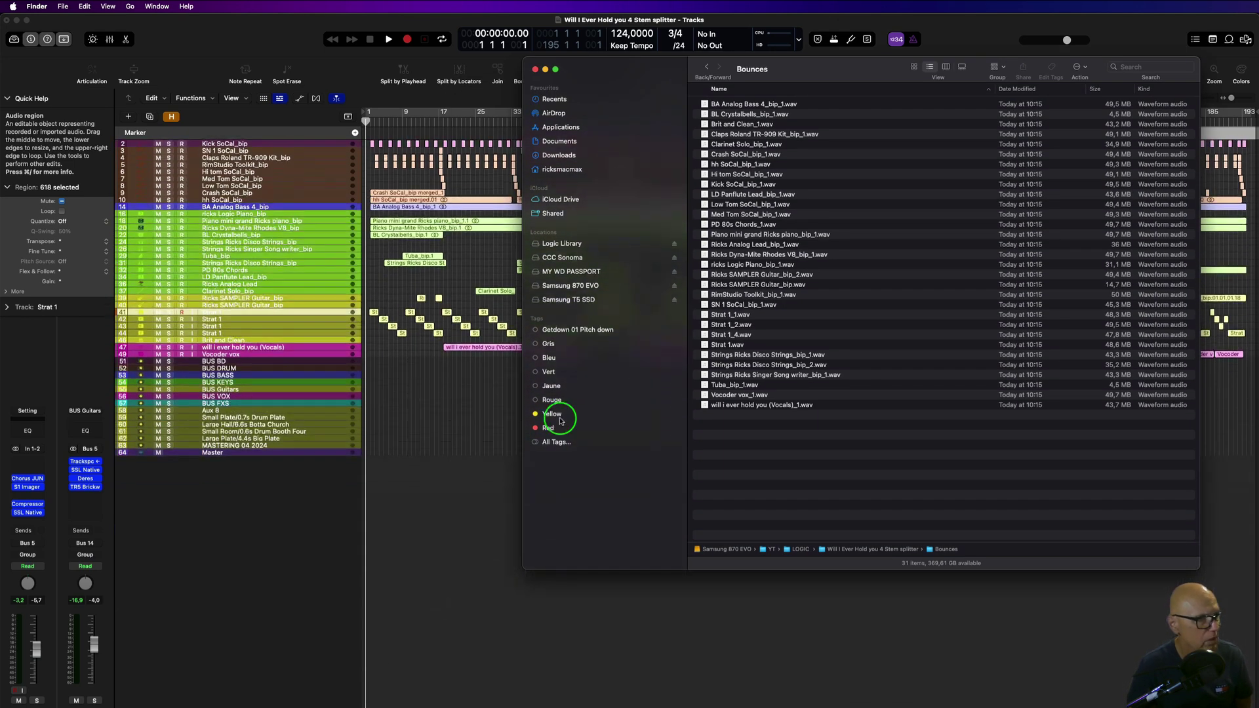
click(744, 105)
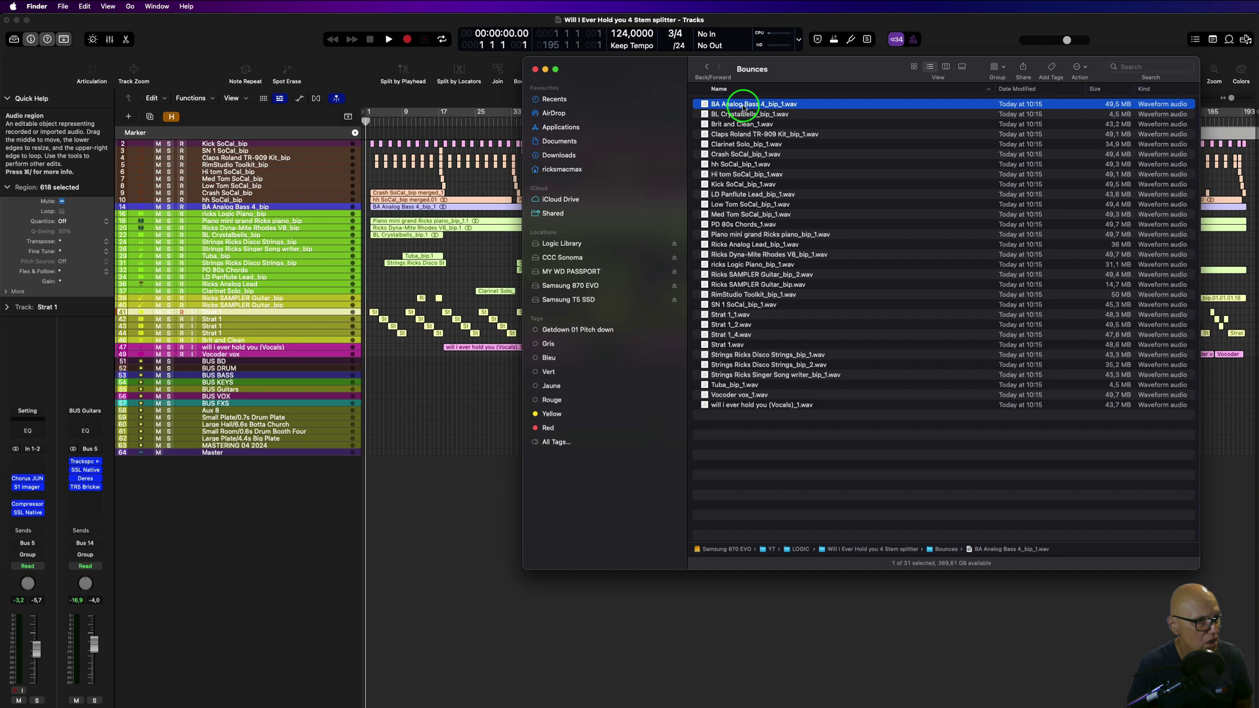
shift+click(738, 404)
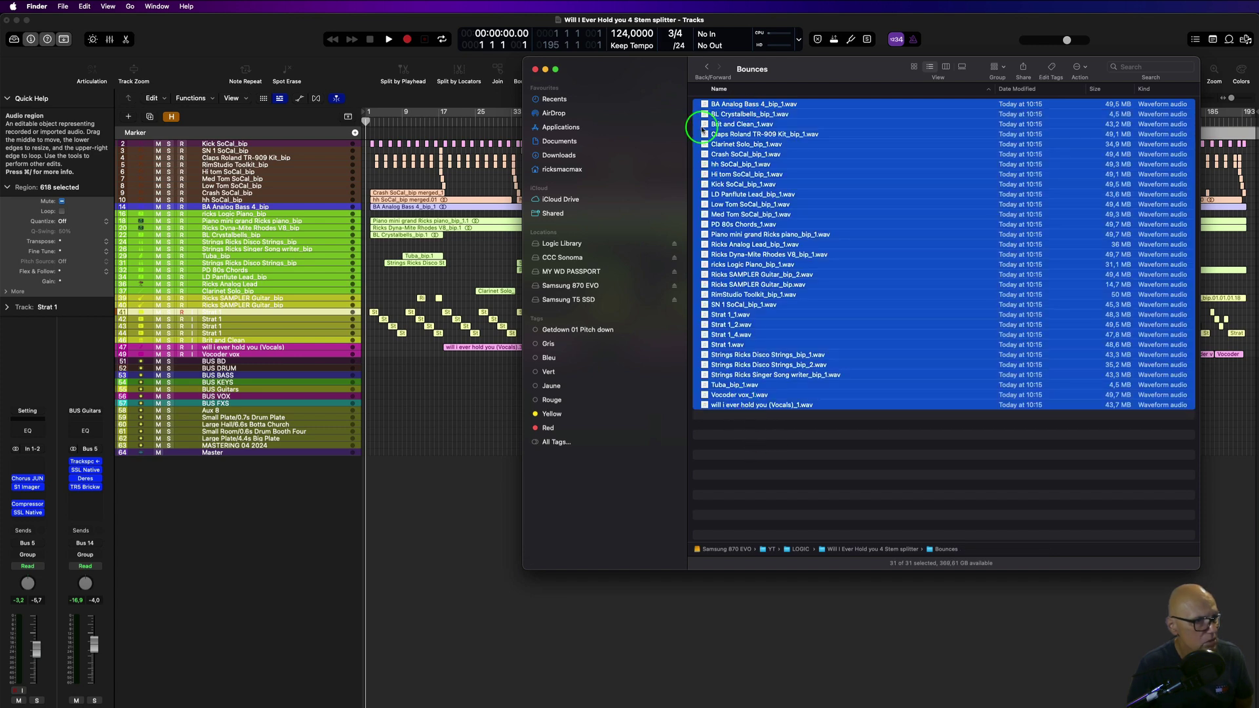
drag(704, 130, 365, 465)
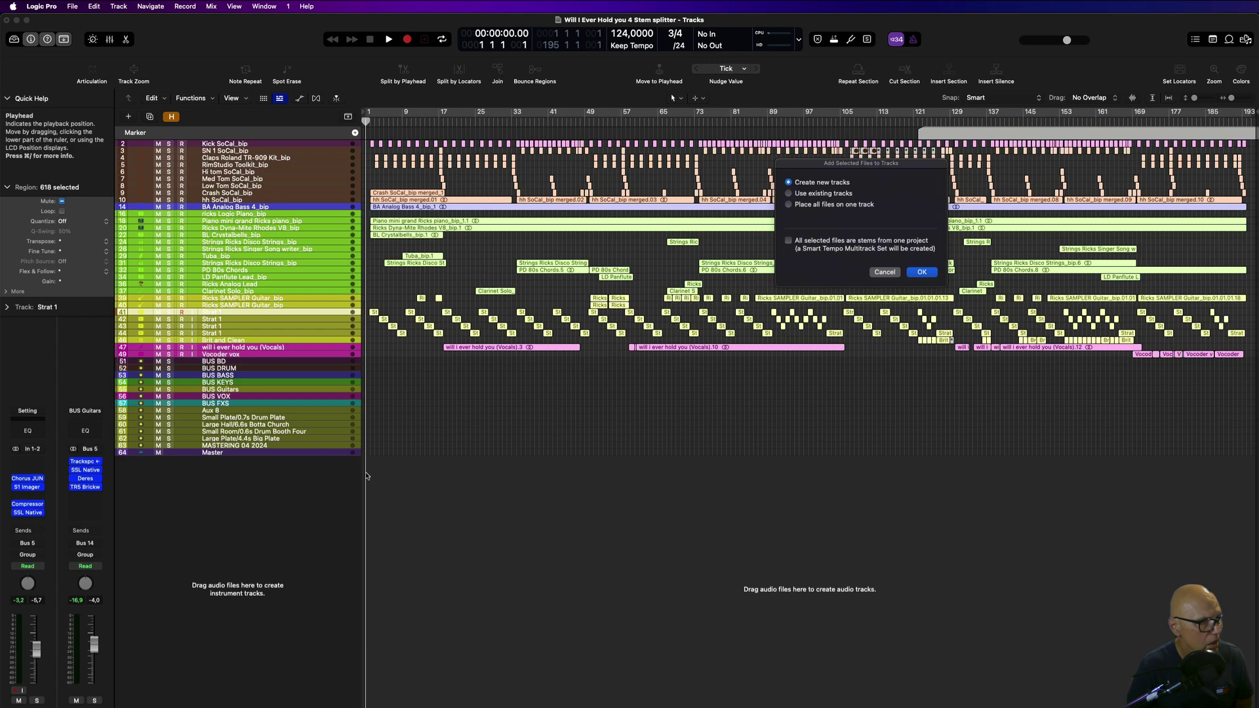
Step: Add the 31 stems as new audio tracks 65–95 and inspect them
click(921, 271)
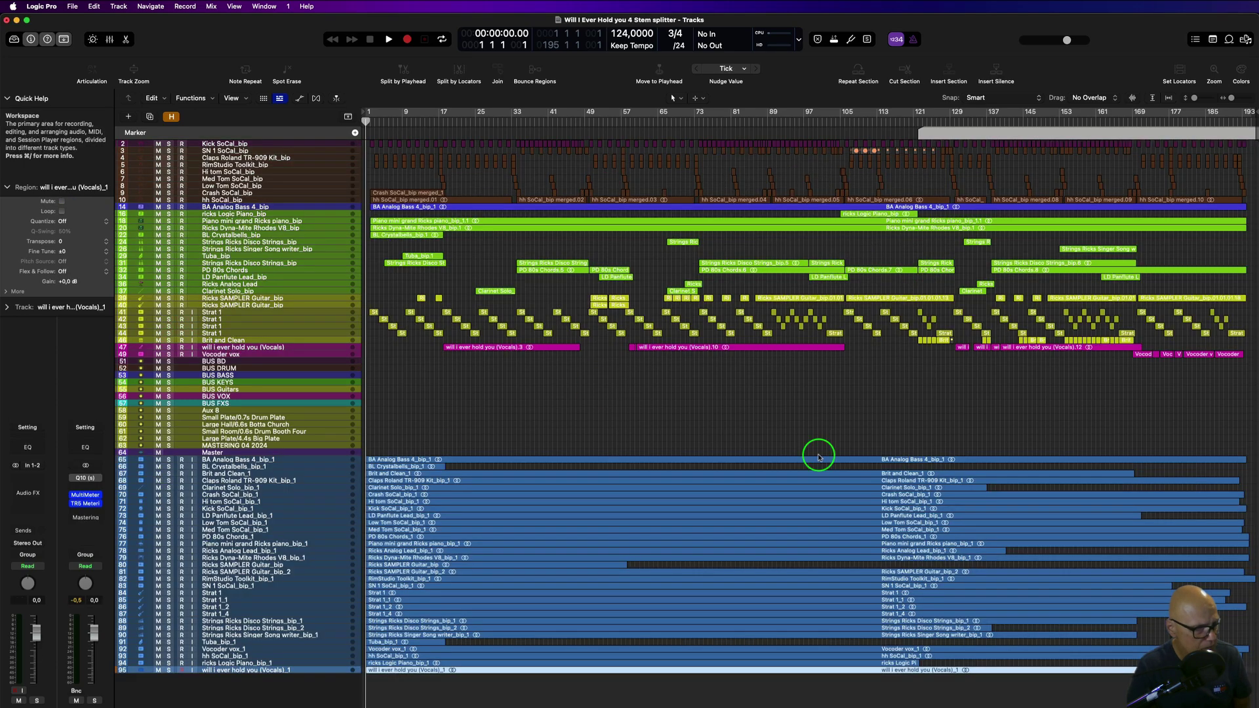
scroll(713, 446, up, 5)
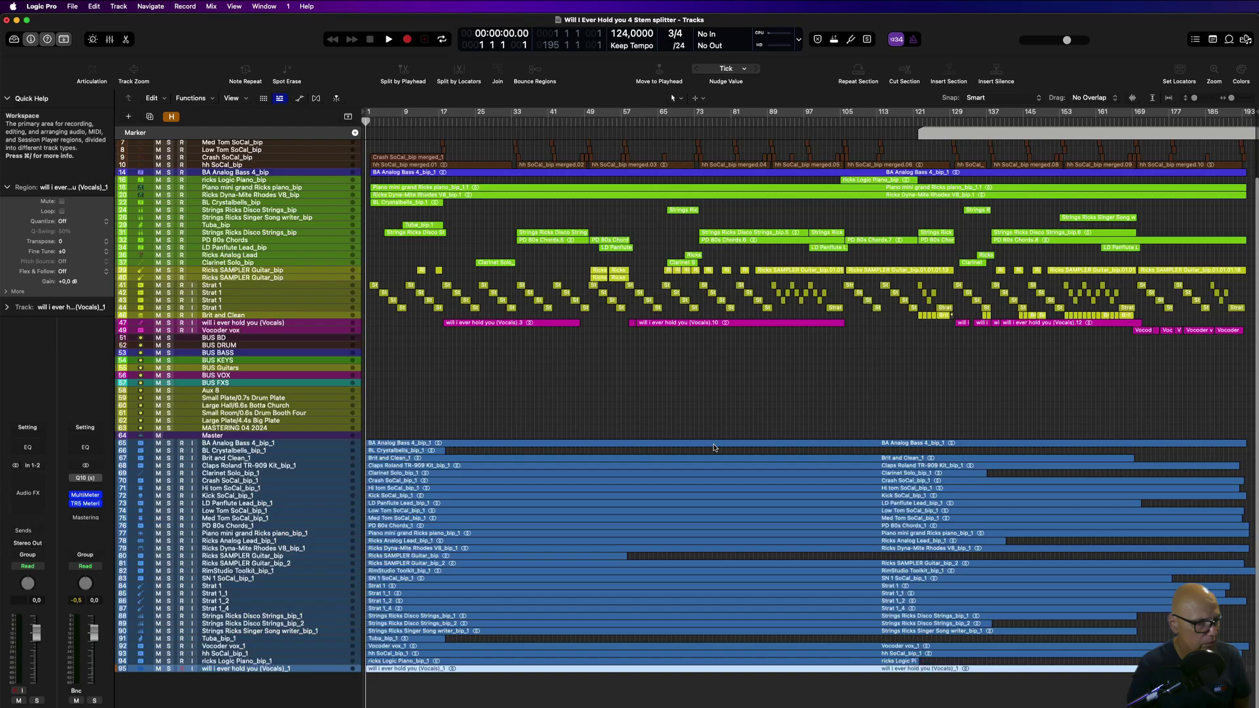
scroll(713, 447, up, 6)
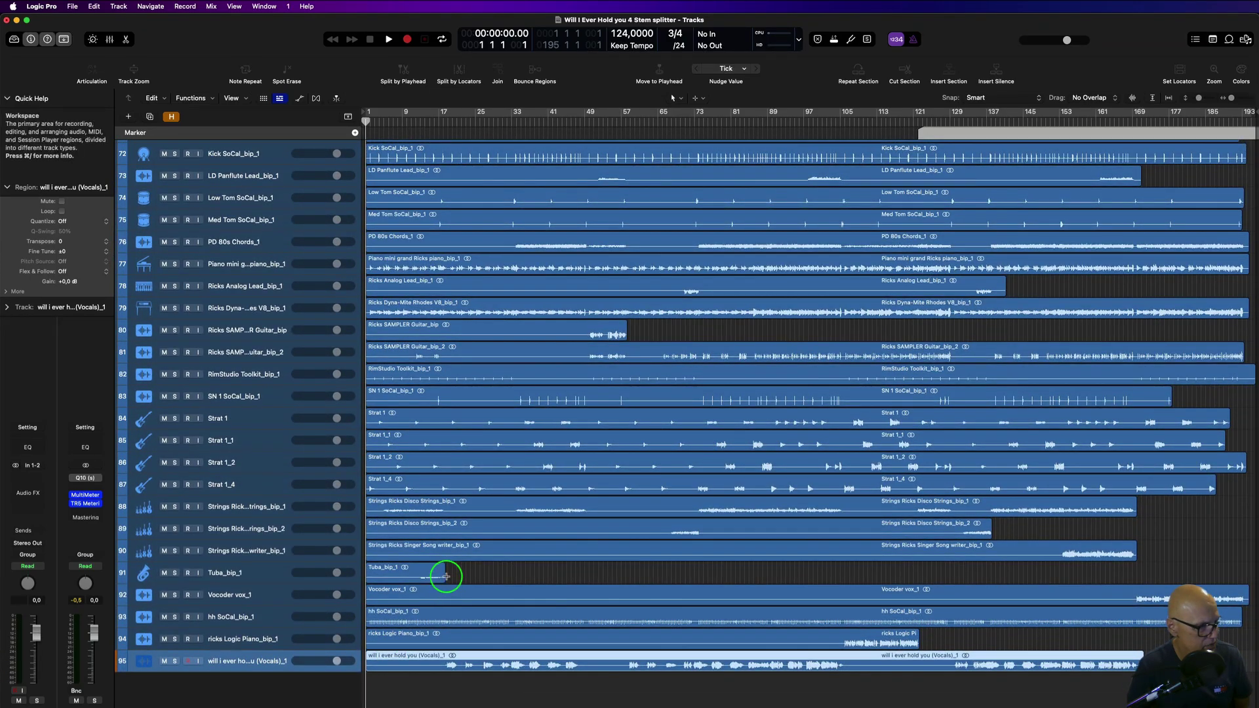
scroll(643, 446, up, 3)
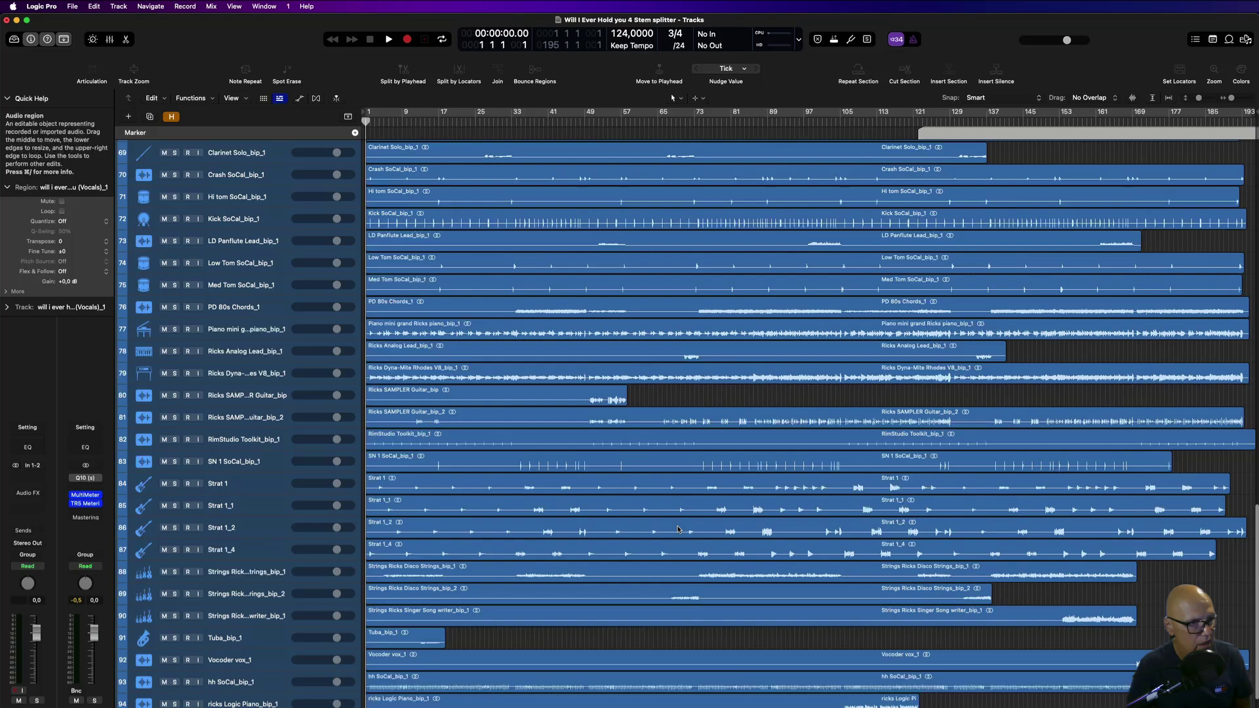
scroll(658, 467, up, 15)
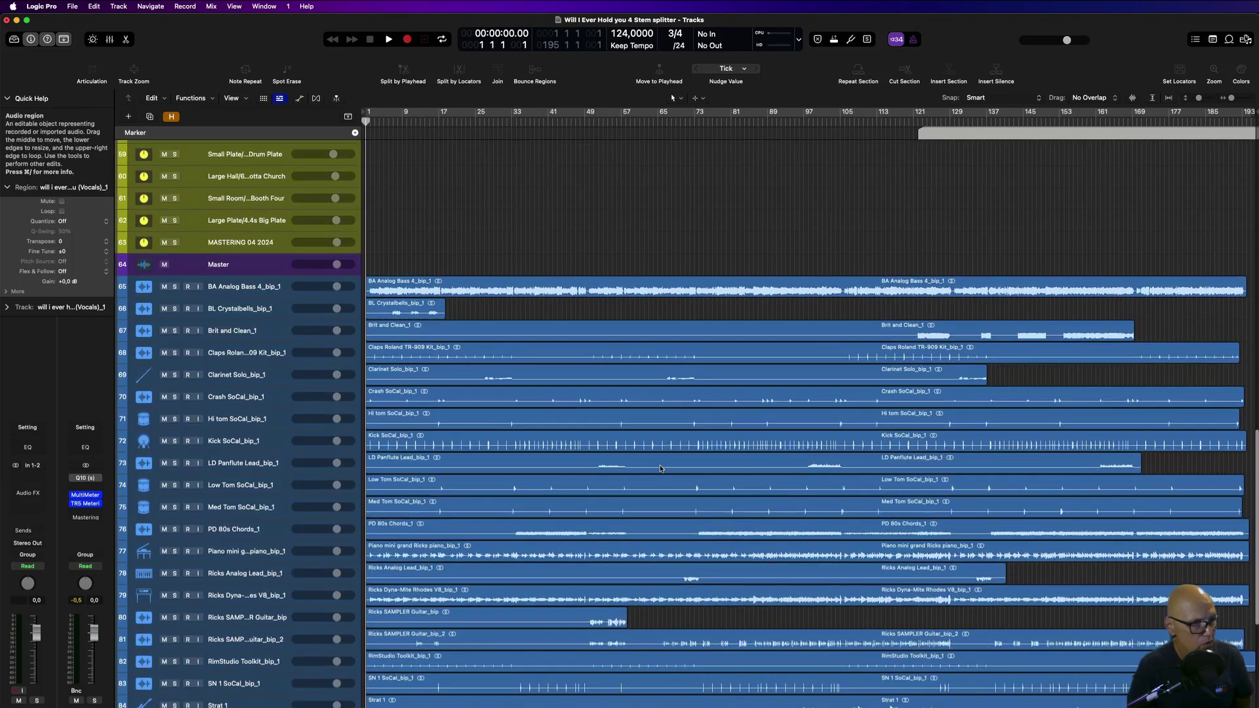
scroll(660, 468, down, 15)
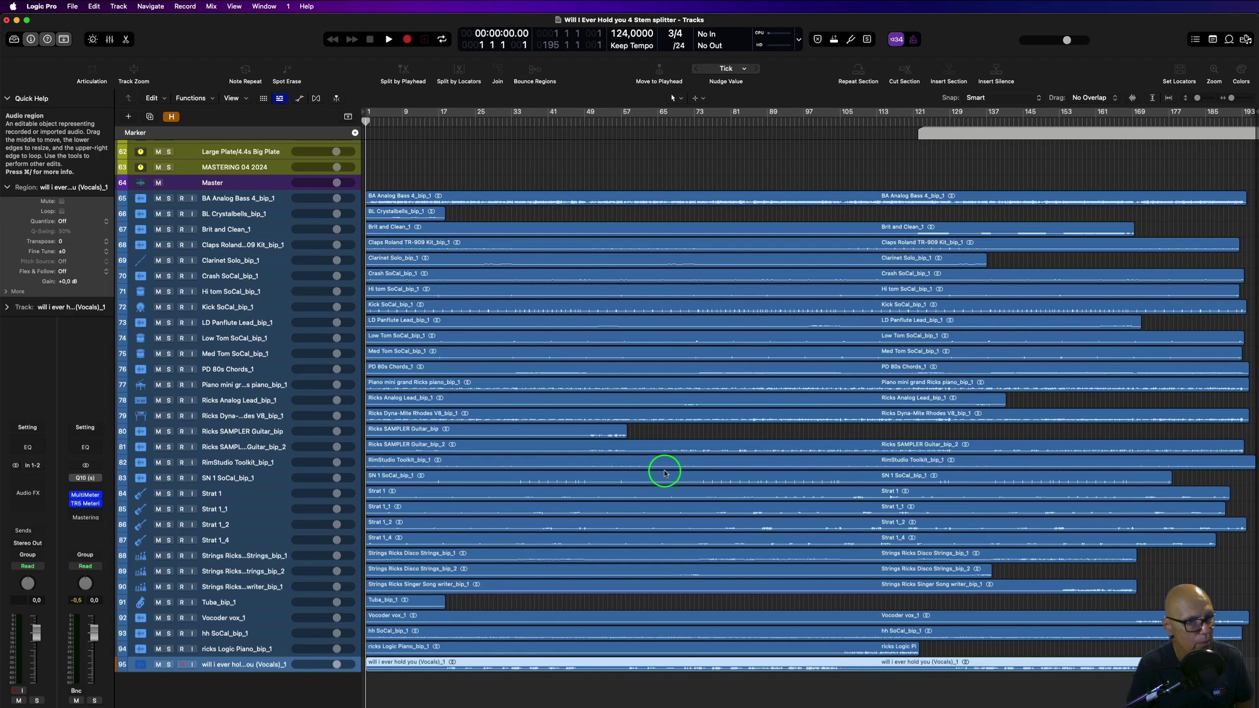
scroll(668, 466, up, 15)
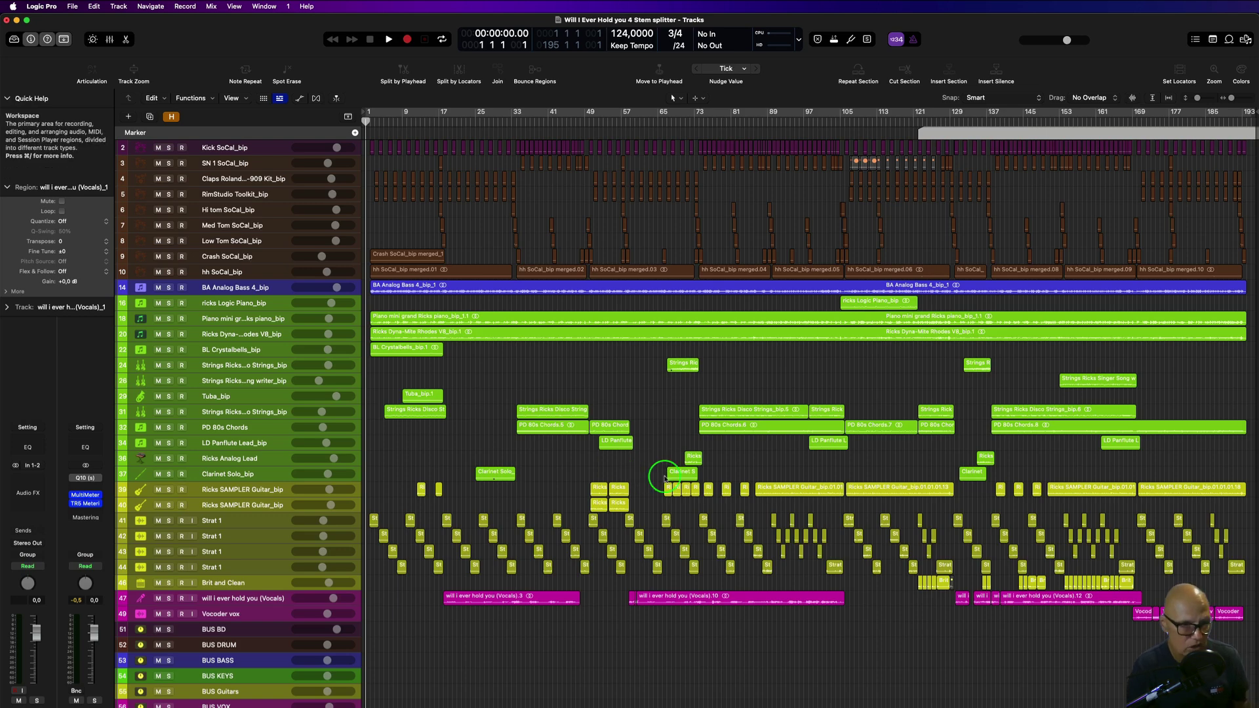
scroll(596, 500, down, 5)
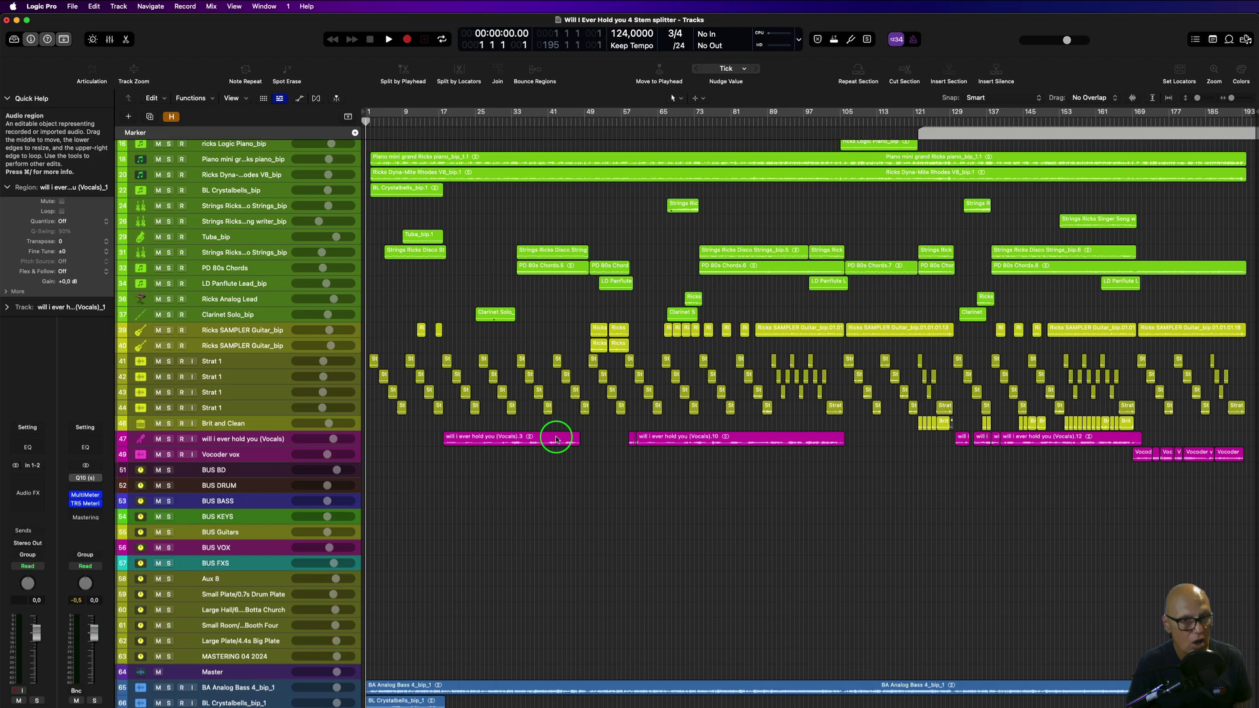
scroll(557, 438, down, 15)
click(622, 428)
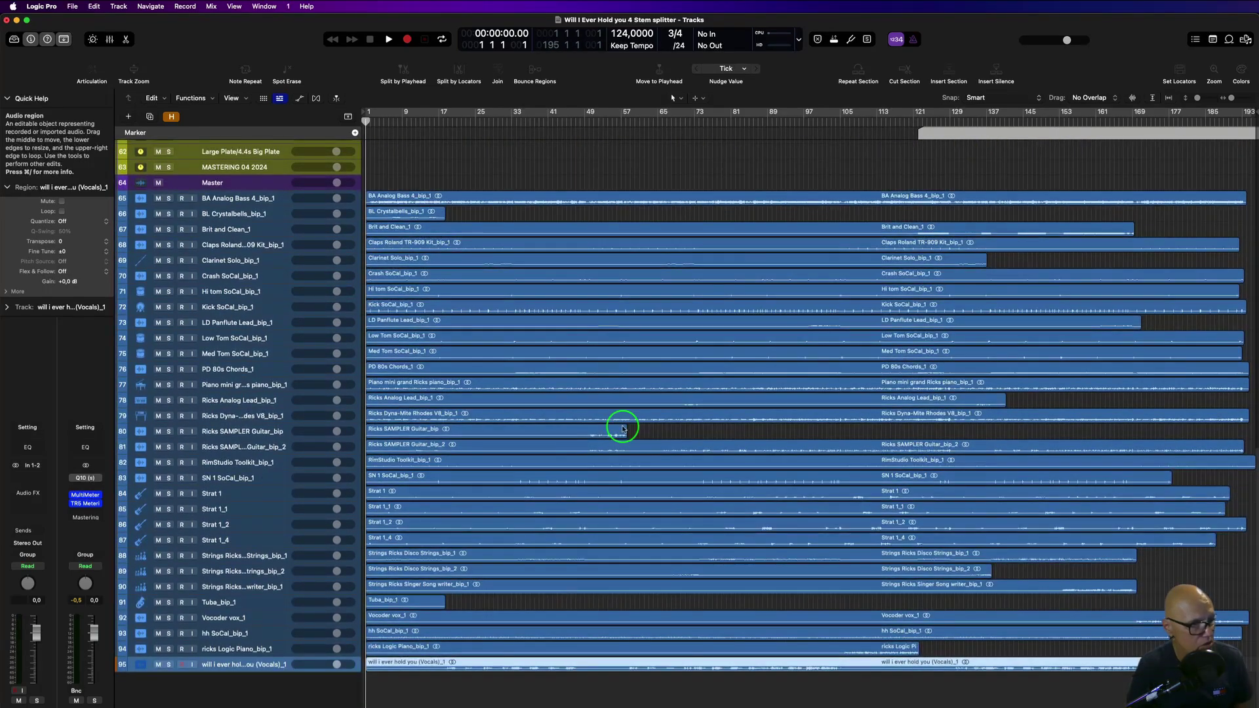
scroll(623, 428, up, 18)
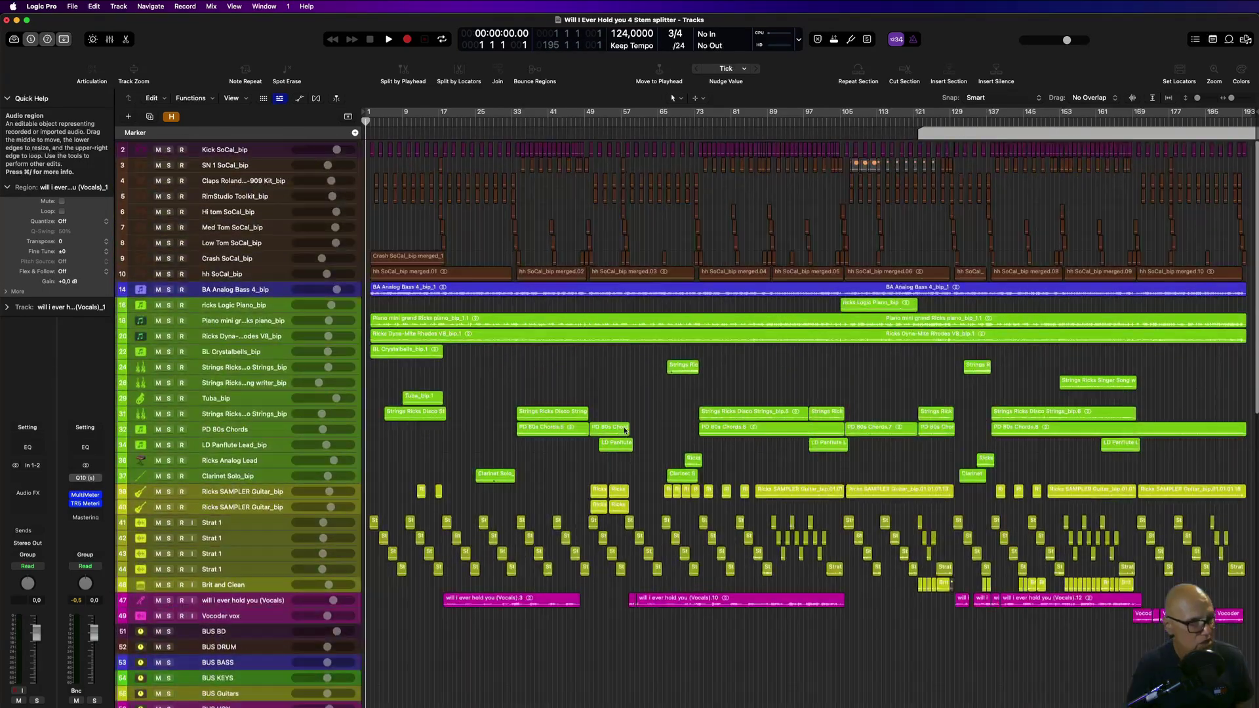
click(478, 403)
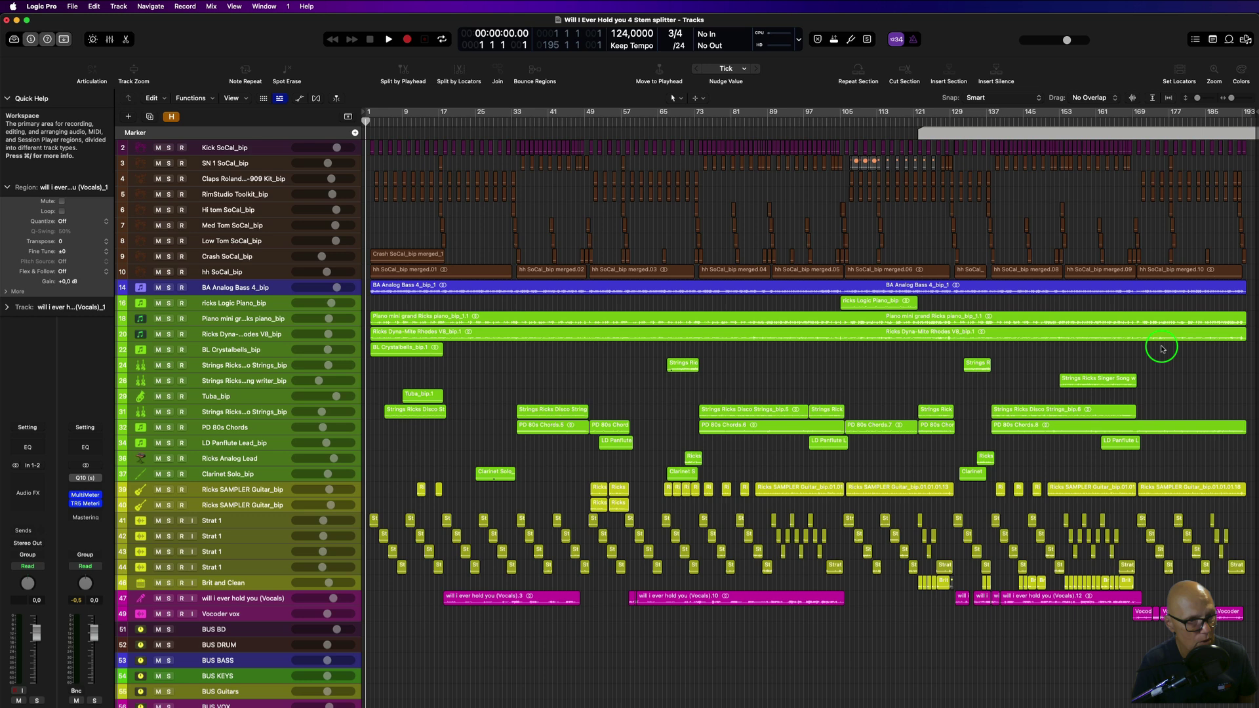
Step: Set Marquee as the secondary tool and select the entire Strings Ricks Singer Song writer track
click(697, 98)
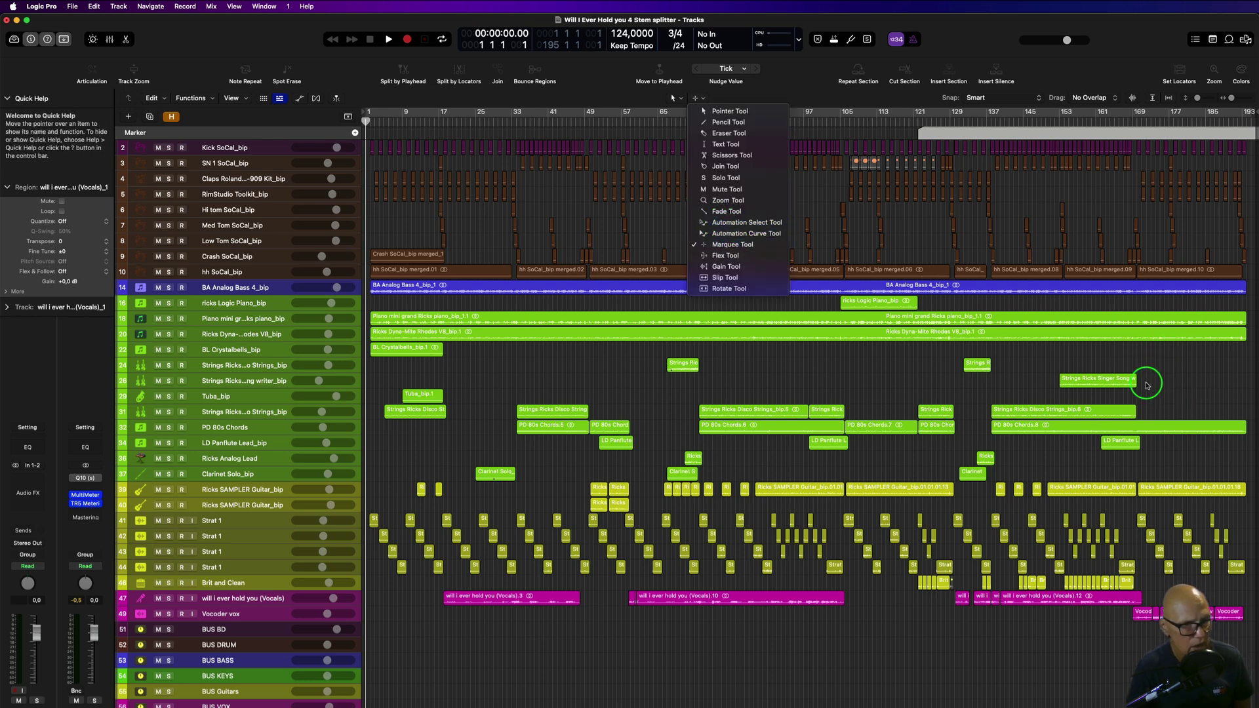
click(1138, 381)
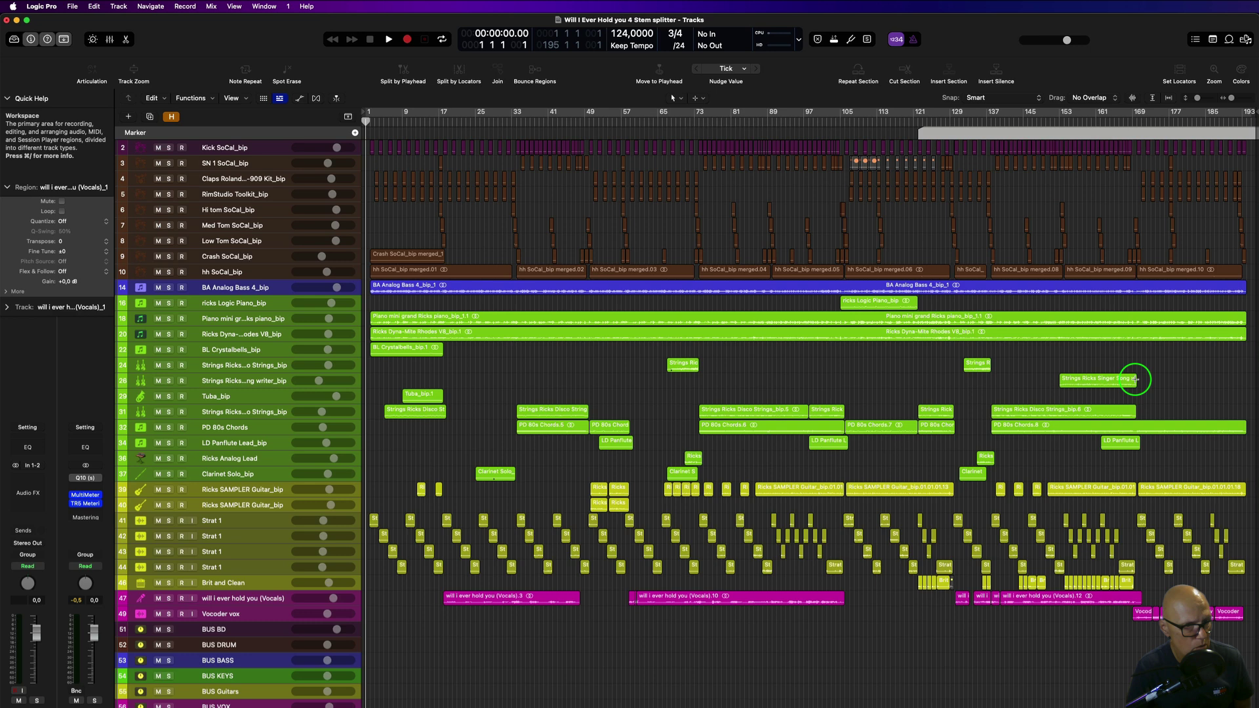
drag(1136, 378, 361, 385)
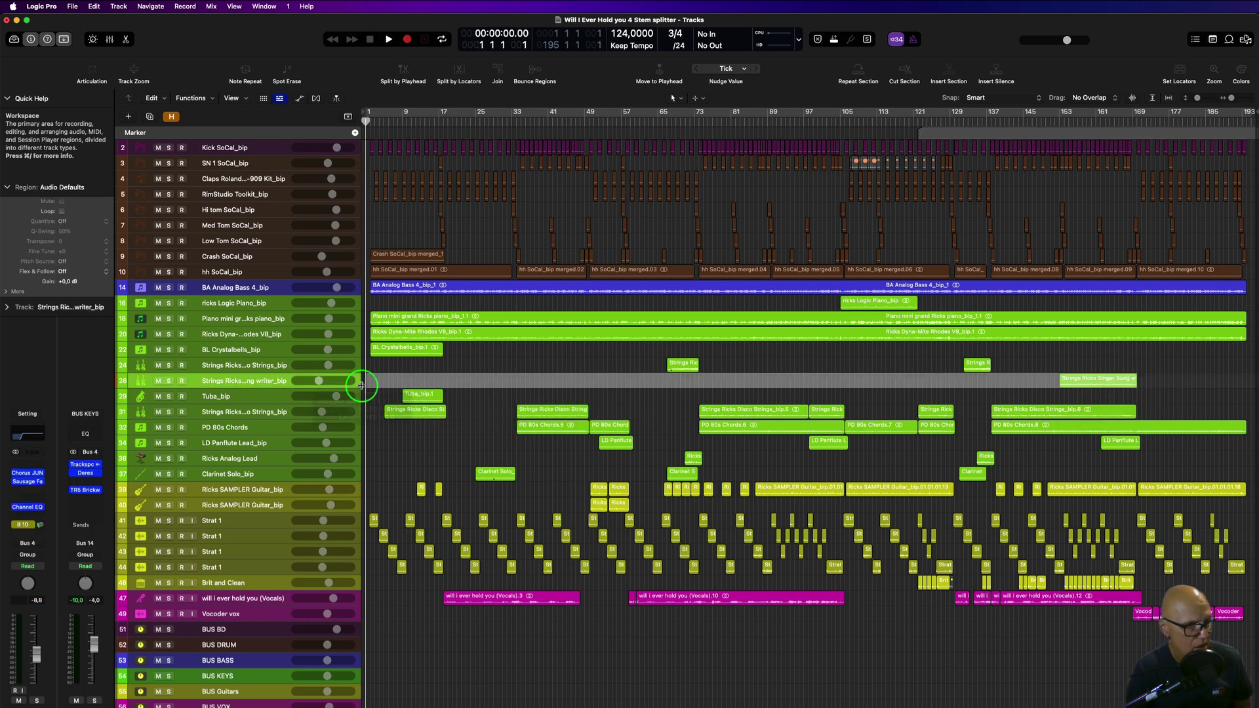
click(94, 6)
mouse_move(131, 238)
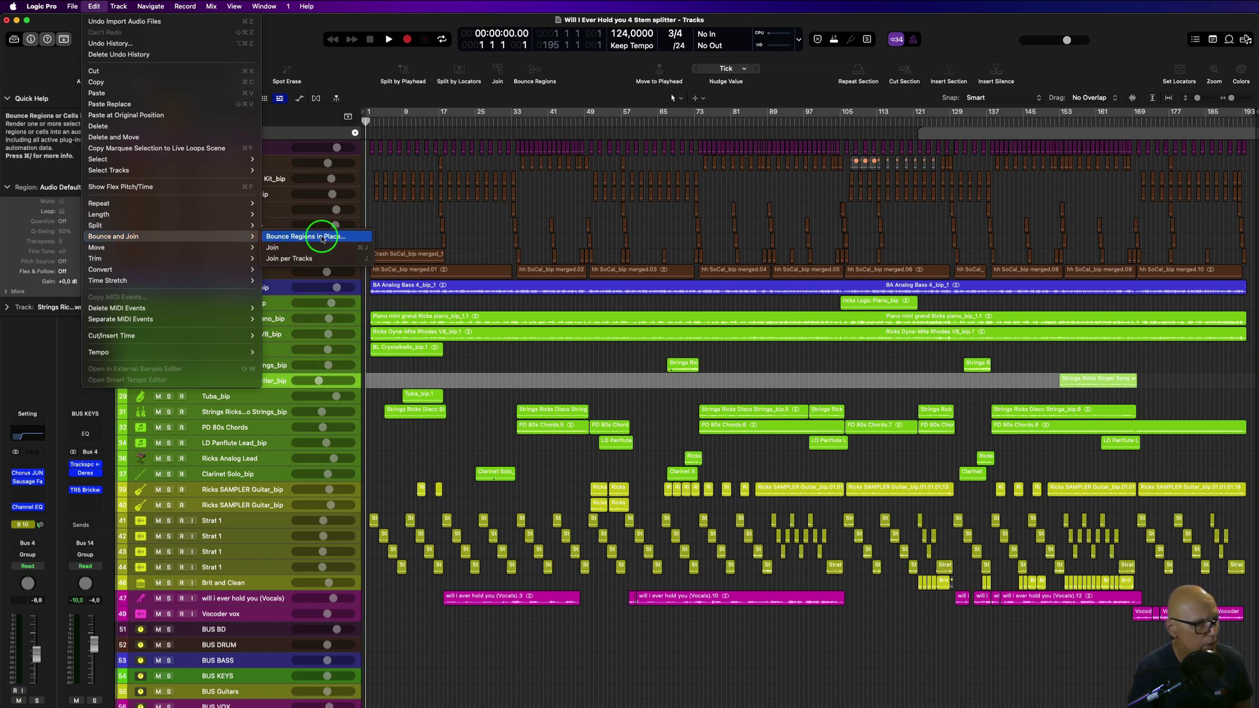
Step: Bounce the strings region in place to a New Track with the source muted
click(322, 237)
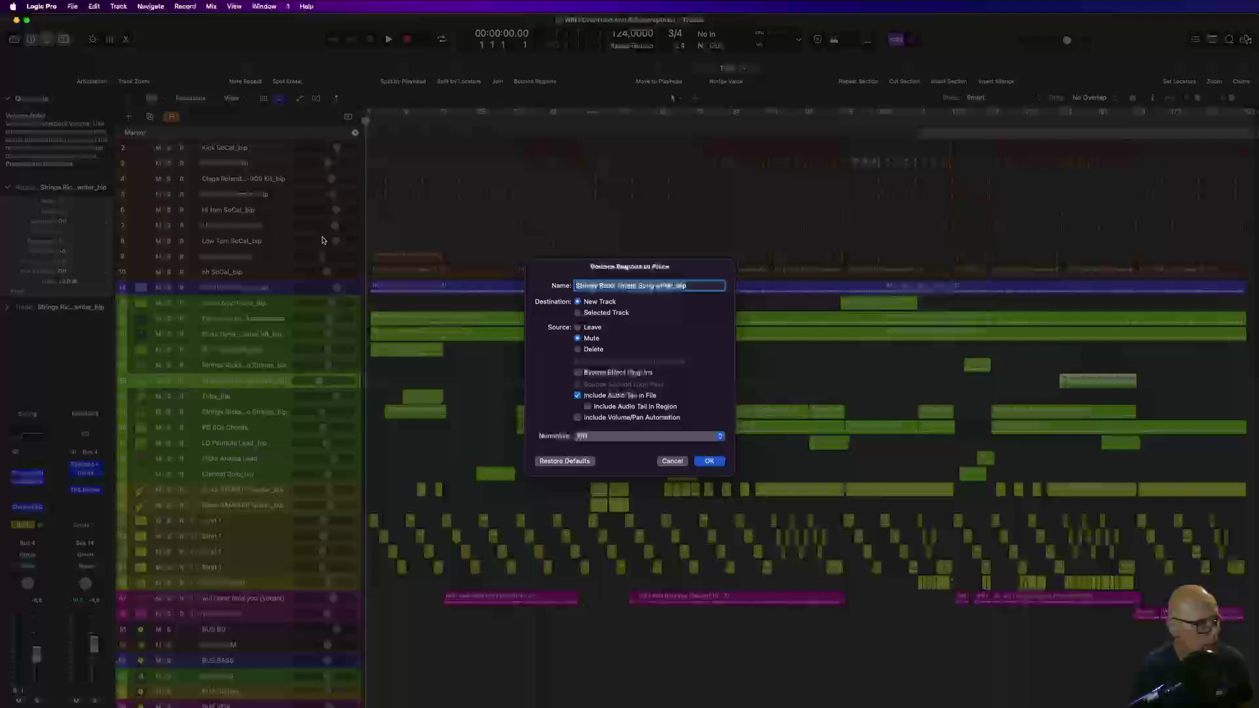
click(709, 461)
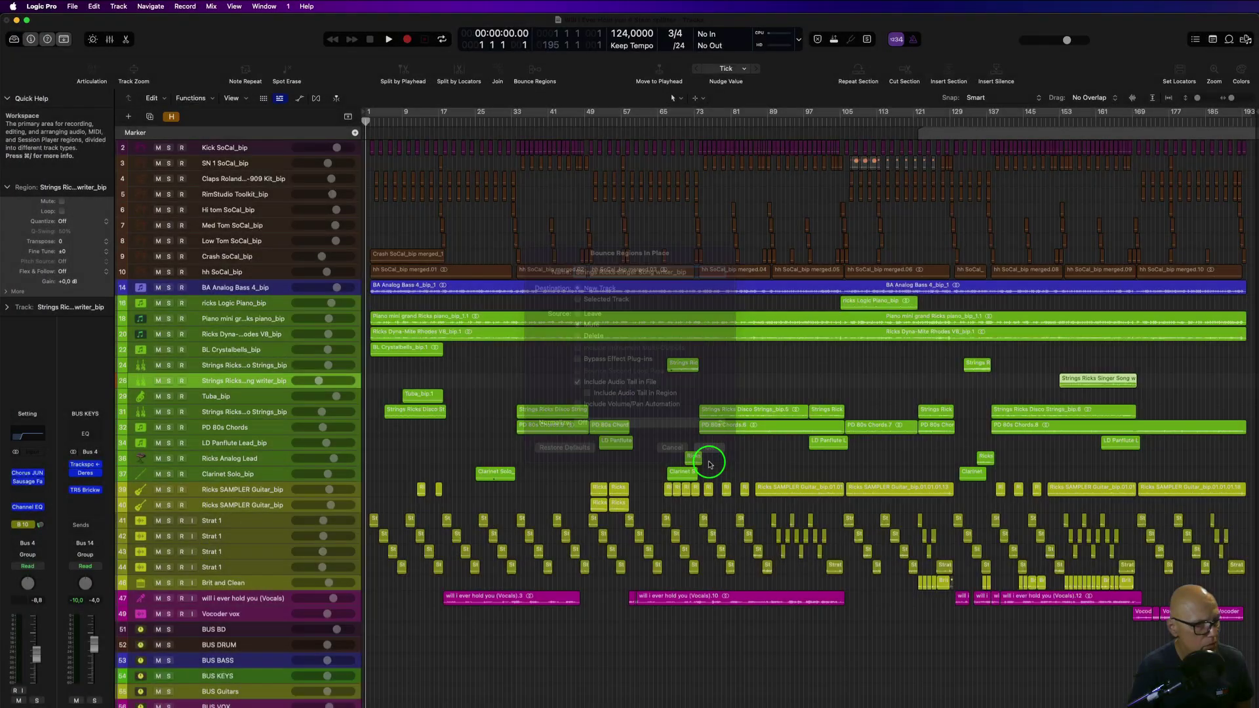